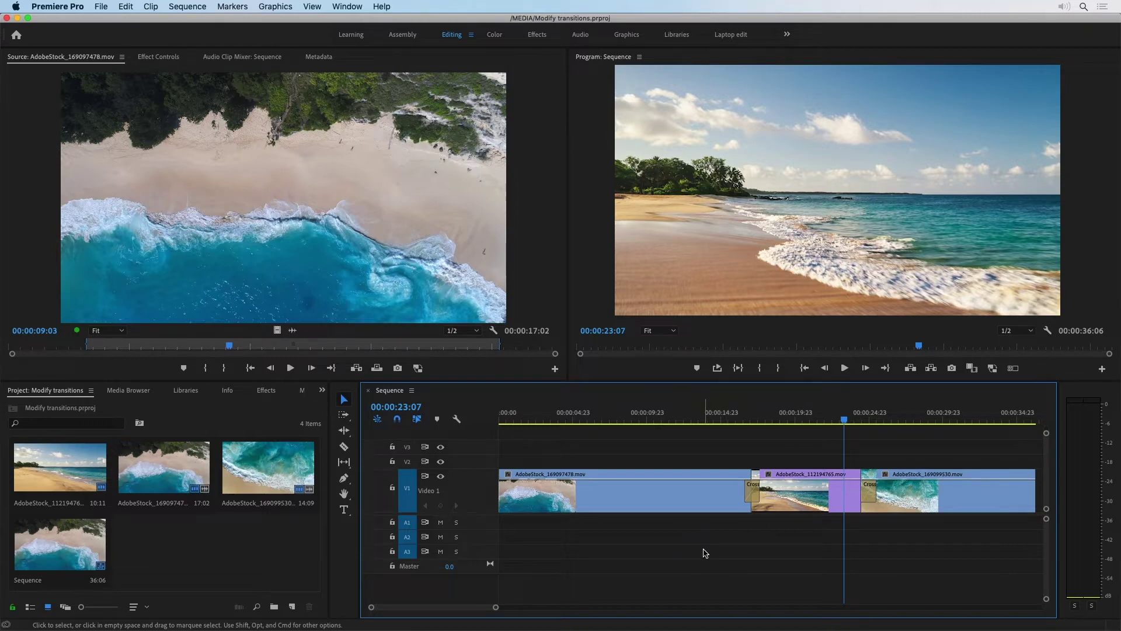
Select each of the three beach clips on V1 in turn to inspect them
{"action": "left_click", "coordinate": [692, 493]}
{"action": "left_click", "coordinate": [812, 496]}
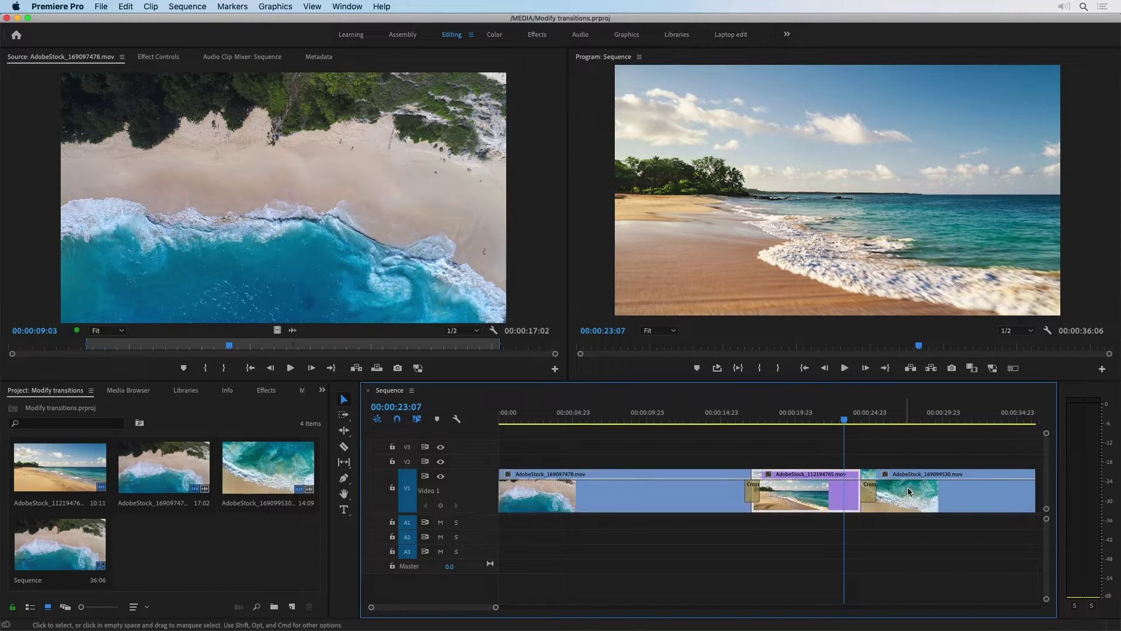
{"action": "left_click", "coordinate": [916, 488]}
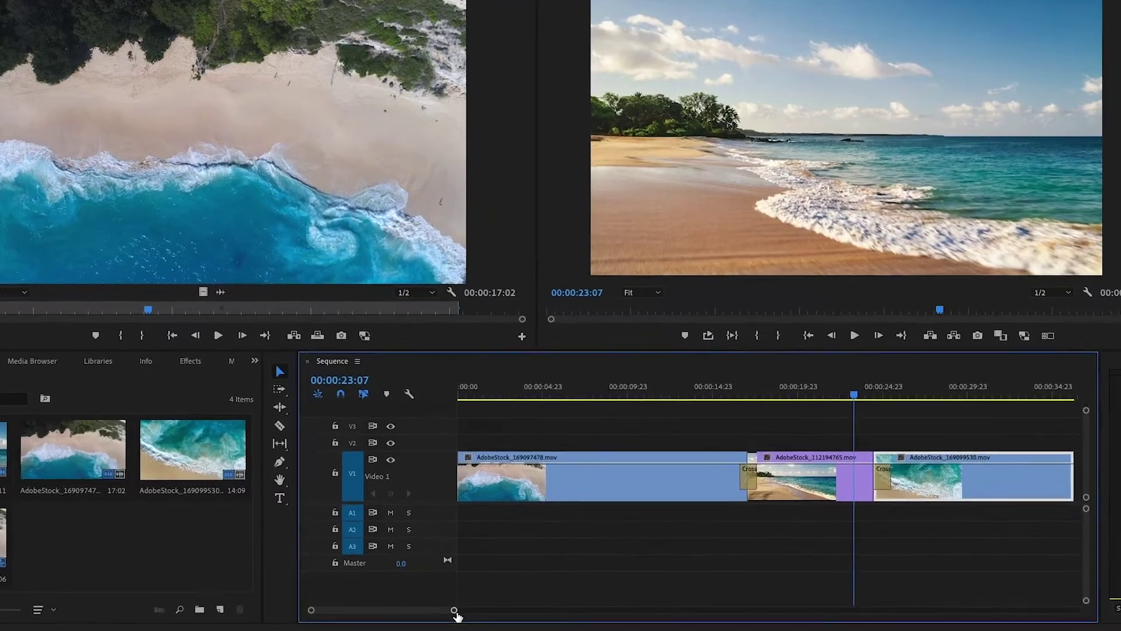
Zoom the timeline in and drag the first Cross Dissolve's left edge out to about 00:00:01:09
{"action": "left_click_drag", "start_coordinate": [495, 607], "coordinate": [353, 618]}
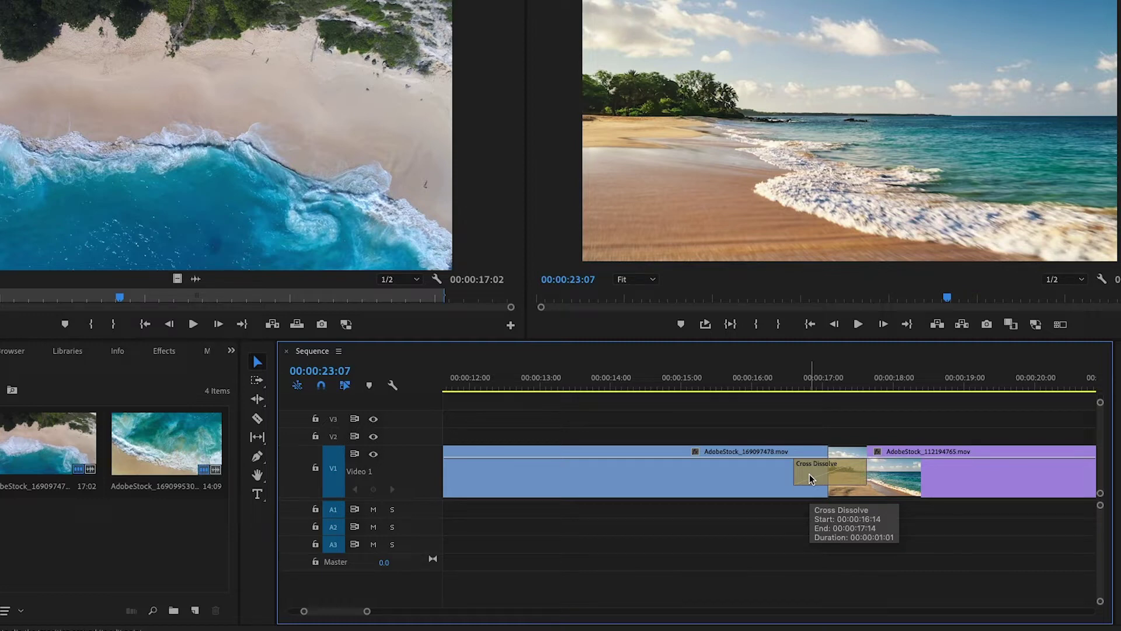
{"action": "left_click_drag", "start_coordinate": [811, 478], "coordinate": [837, 478]}
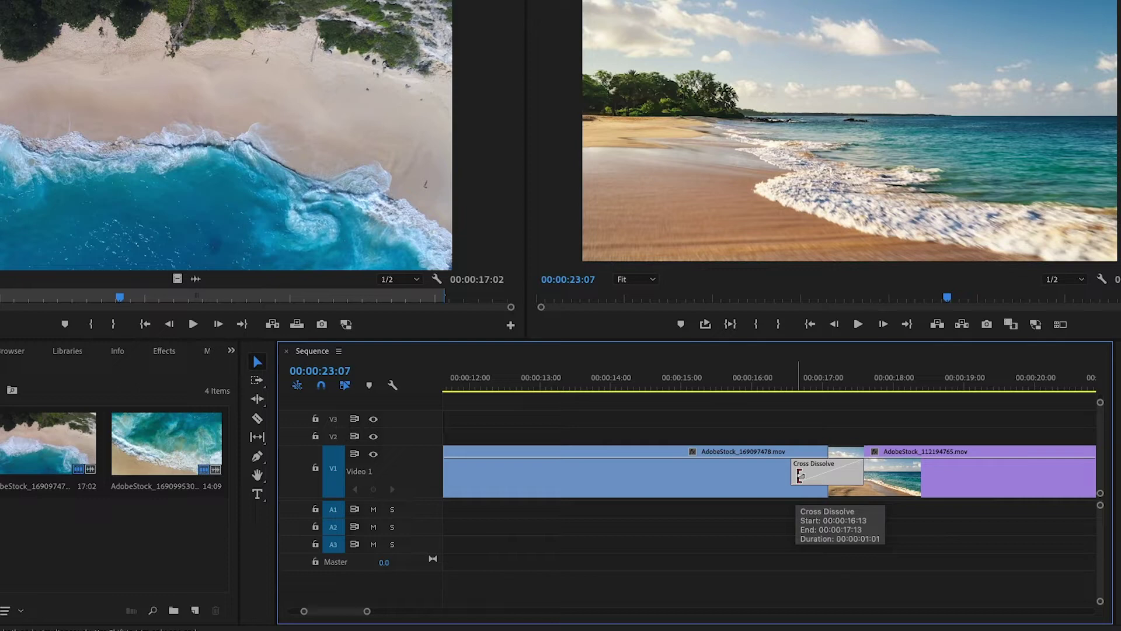
{"action": "left_click_drag", "start_coordinate": [800, 476], "coordinate": [773, 476]}
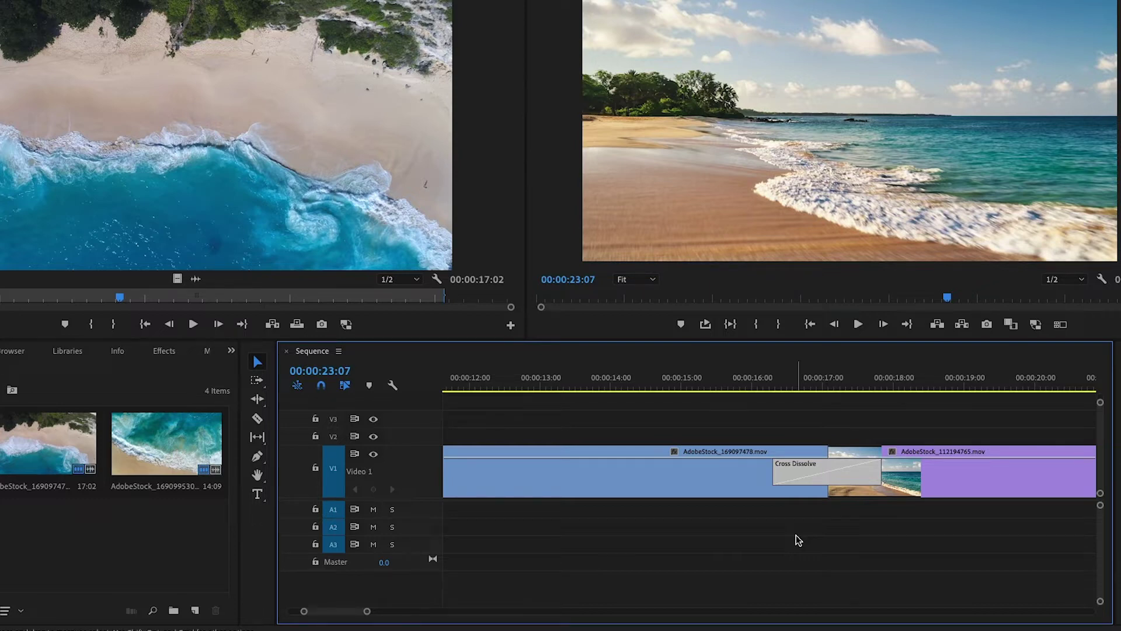
{"action": "left_click_drag", "start_coordinate": [784, 474], "coordinate": [776, 549]}
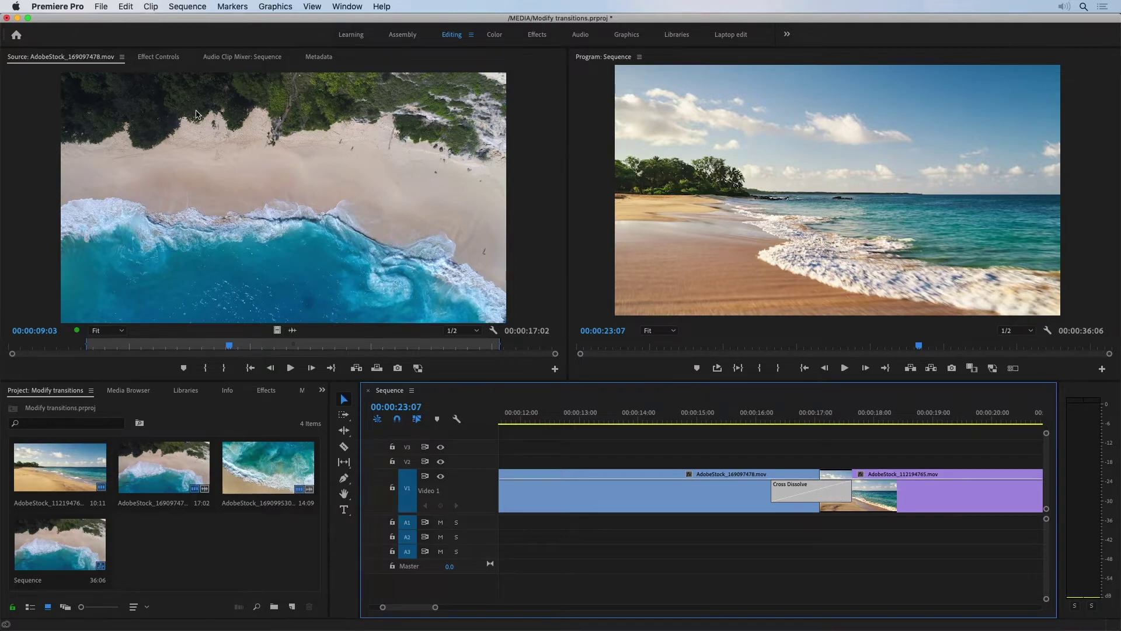
In Effect Controls, enable Show Actual Sources for the Cross Dissolve, leaving alignment at Custom Start
{"action": "left_click", "coordinate": [159, 58]}
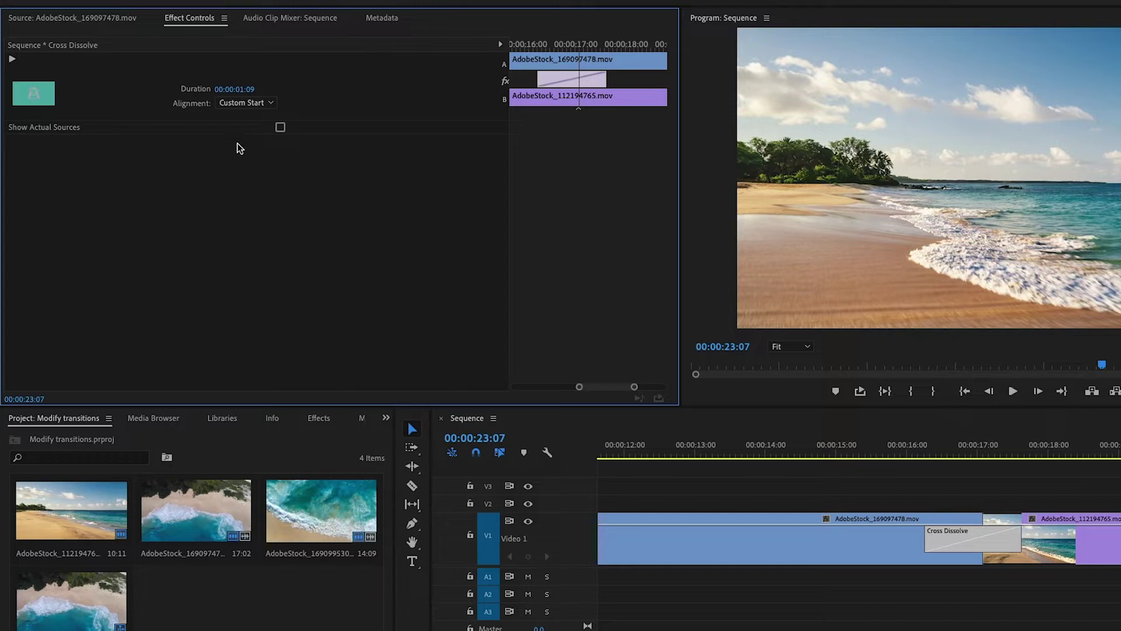
{"action": "left_click", "coordinate": [280, 128]}
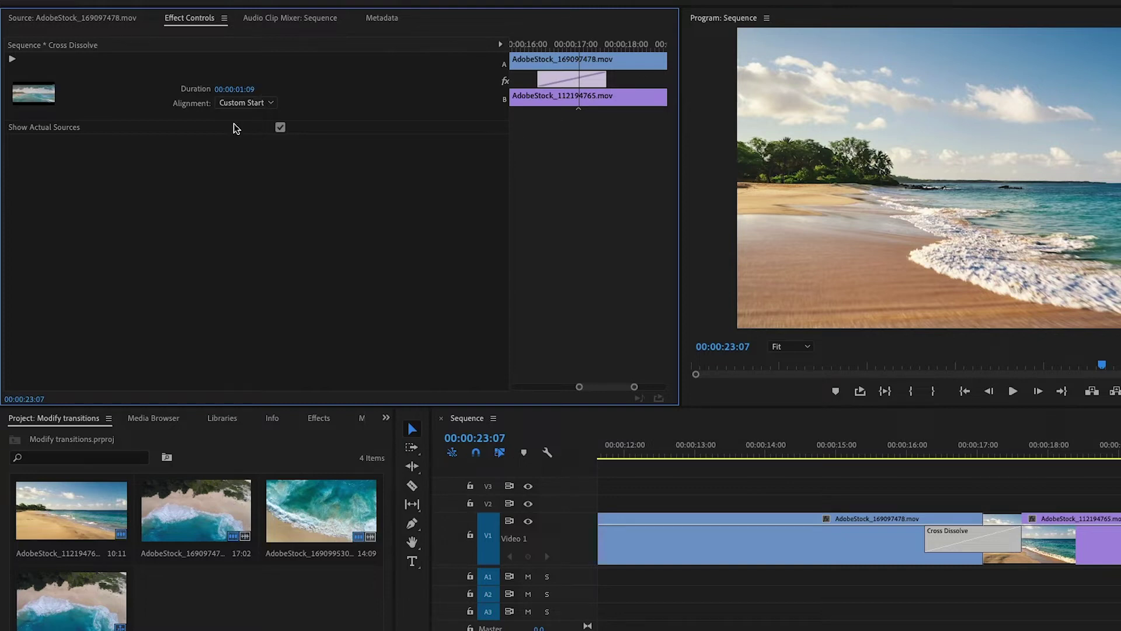
{"action": "left_click", "coordinate": [261, 104]}
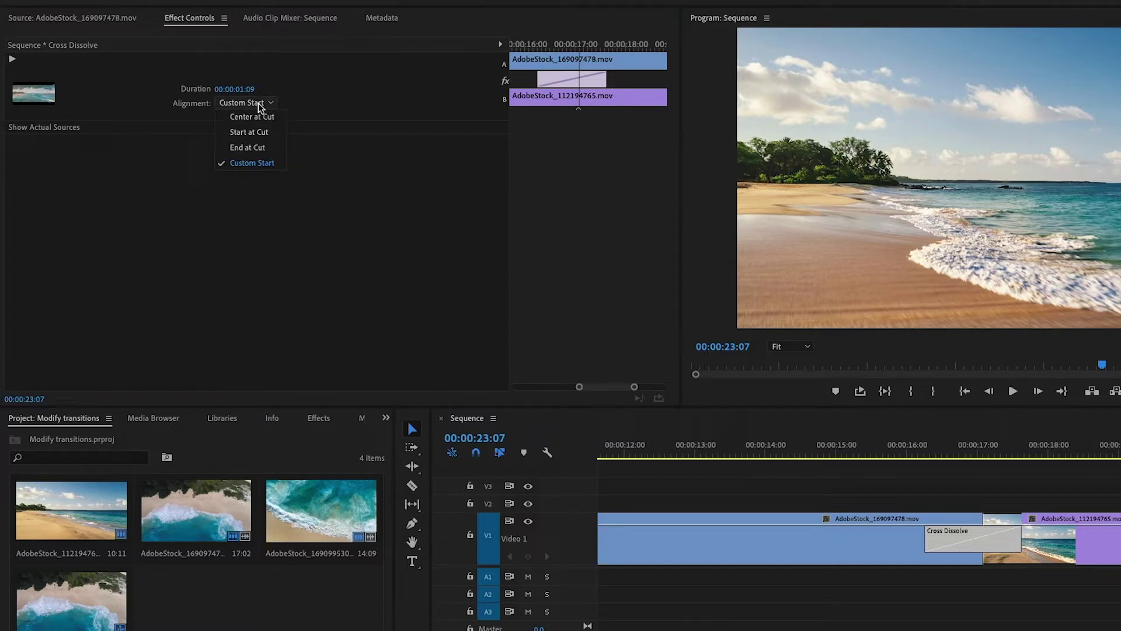
{"action": "left_click", "coordinate": [349, 186]}
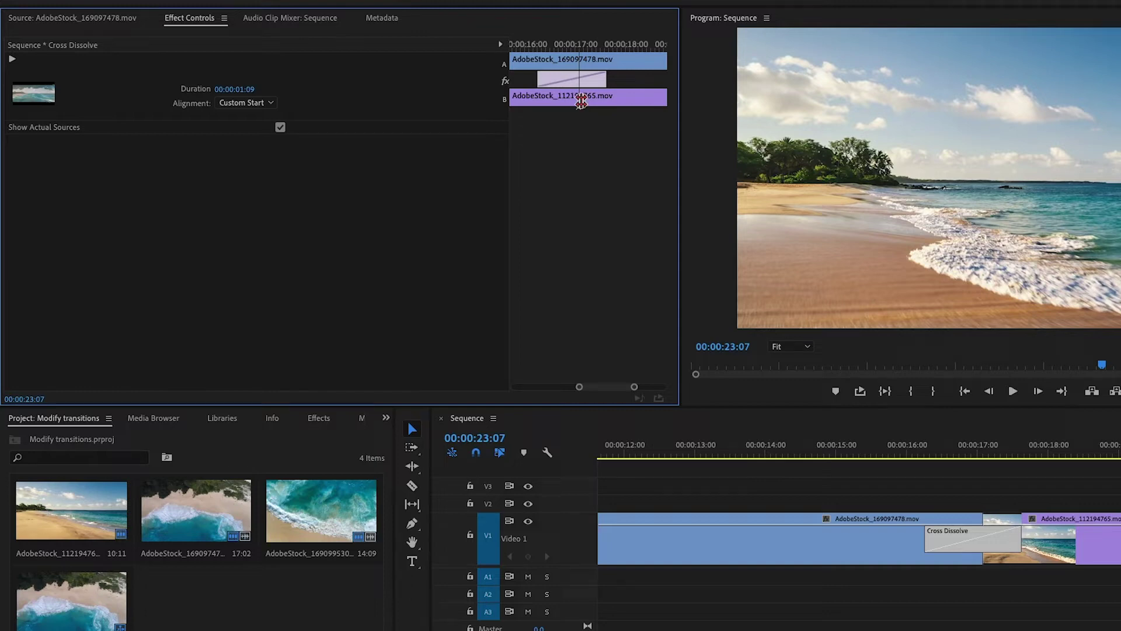
Drag the transition and B clip edges in the mini timeline until Duration reads 00:00:03:12
{"action": "left_click_drag", "start_coordinate": [602, 81], "coordinate": [698, 82]}
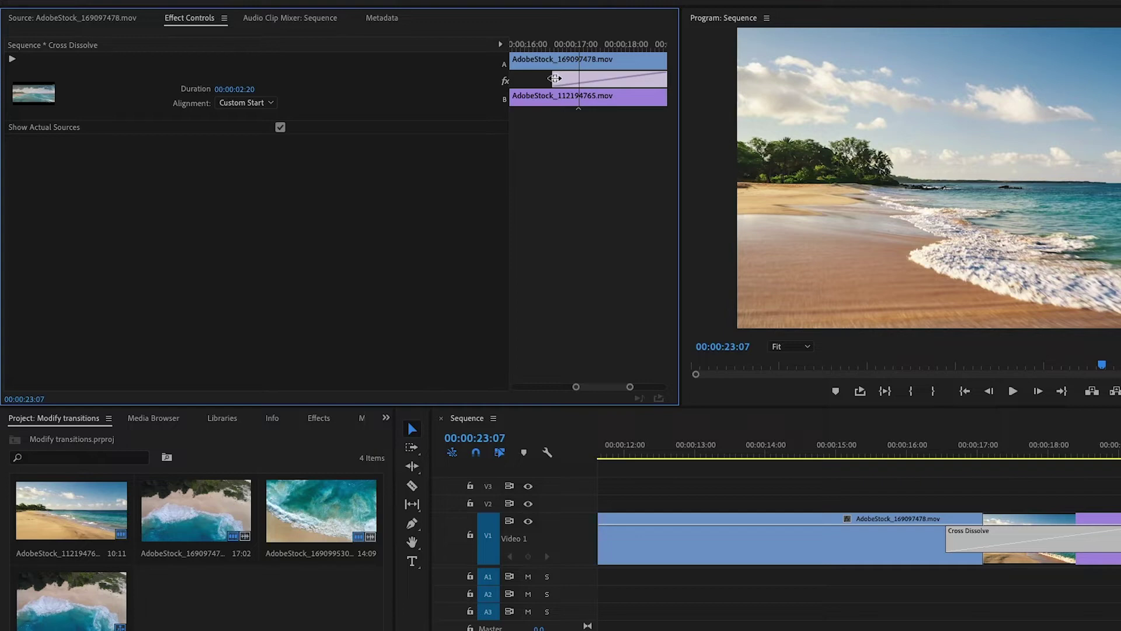
{"action": "left_click_drag", "start_coordinate": [555, 77], "coordinate": [451, 71]}
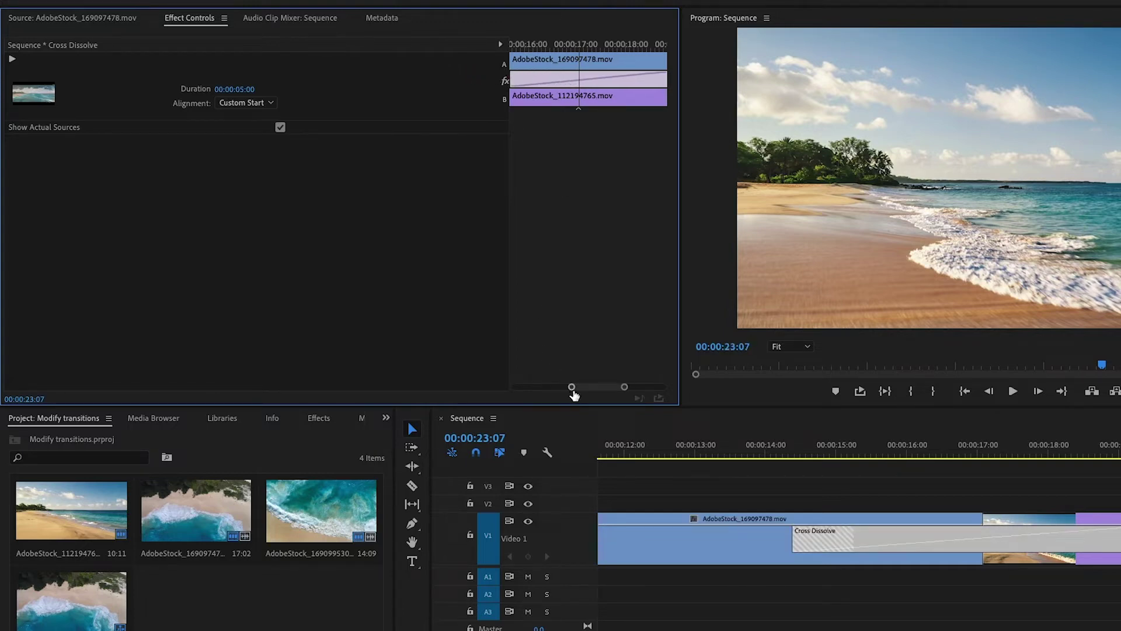
{"action": "left_click_drag", "start_coordinate": [571, 387], "coordinate": [556, 390]}
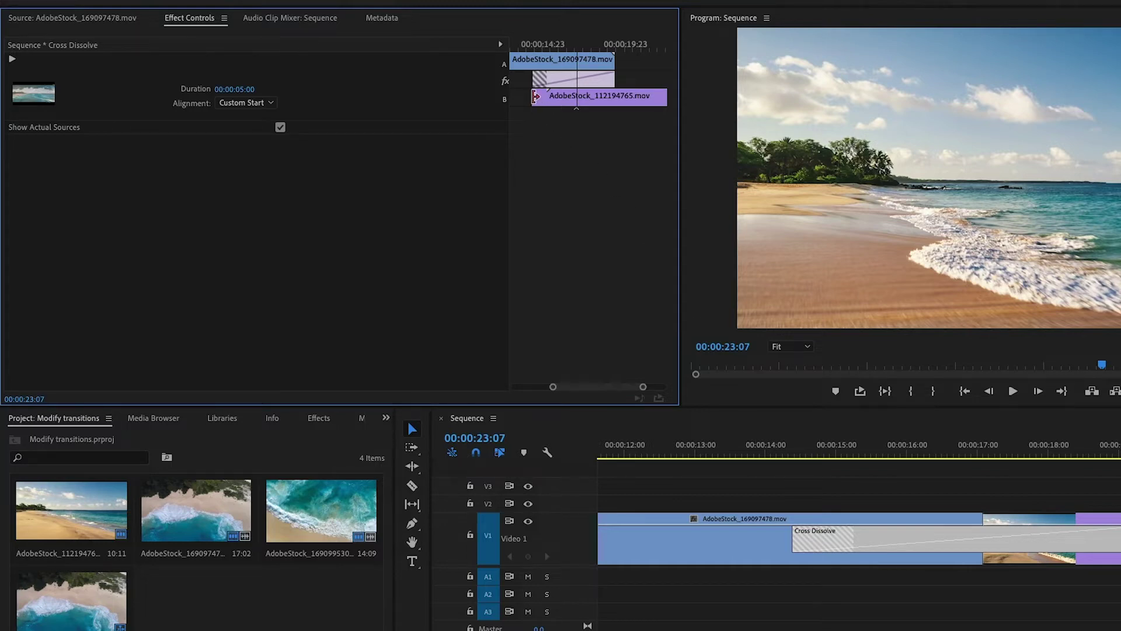
{"action": "left_click_drag", "start_coordinate": [532, 98], "coordinate": [556, 100]}
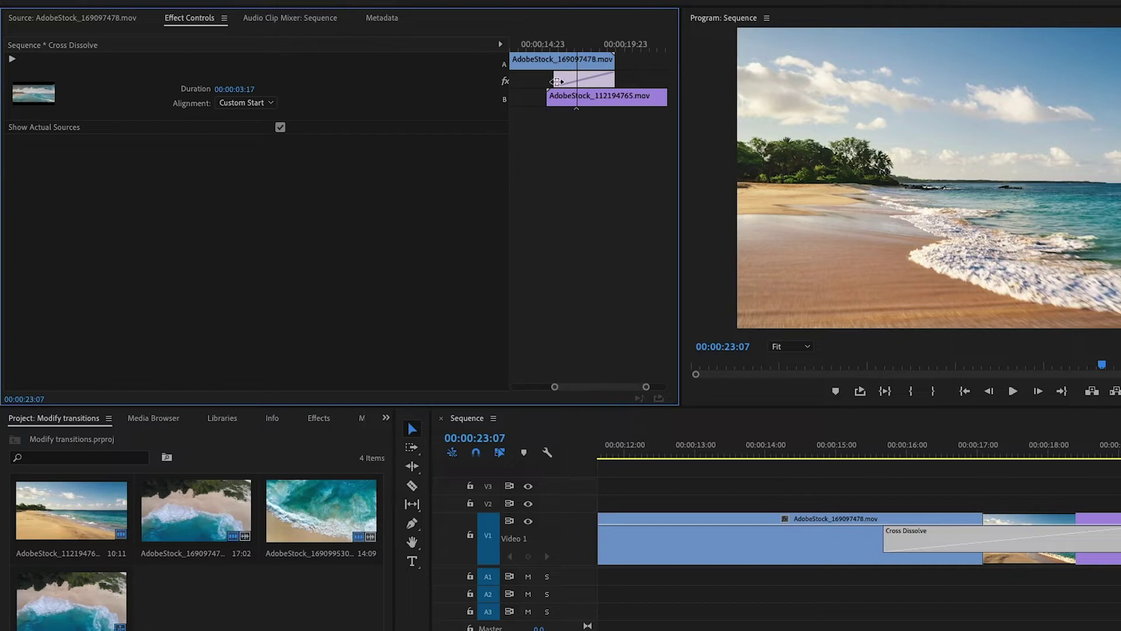
{"action": "left_click_drag", "start_coordinate": [558, 78], "coordinate": [562, 78]}
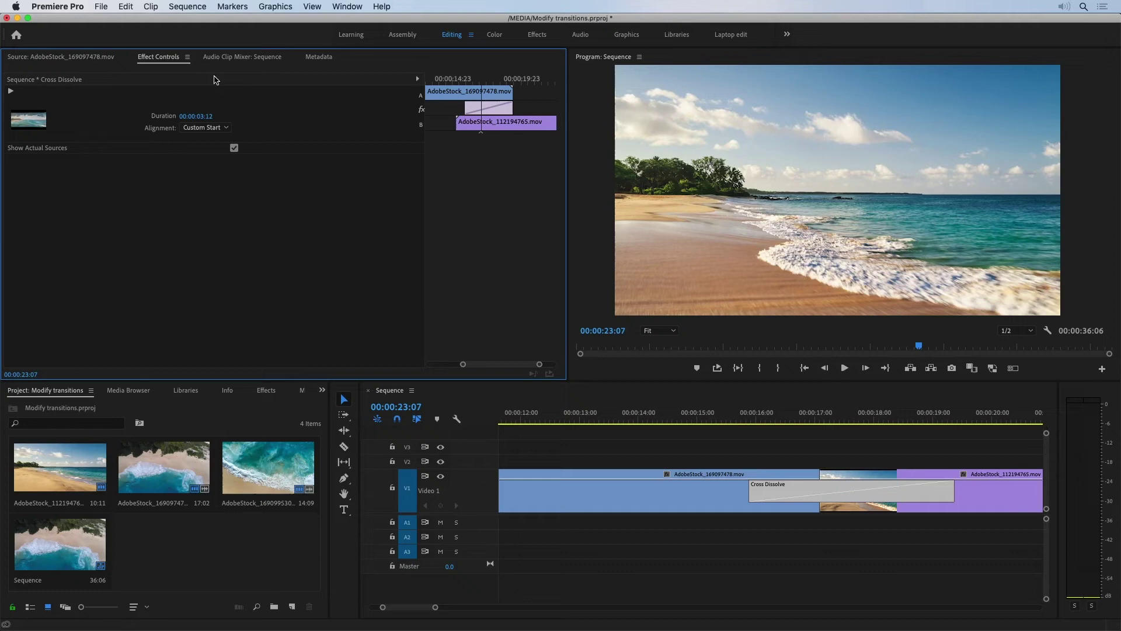
{"action": "left_click", "coordinate": [75, 7]}
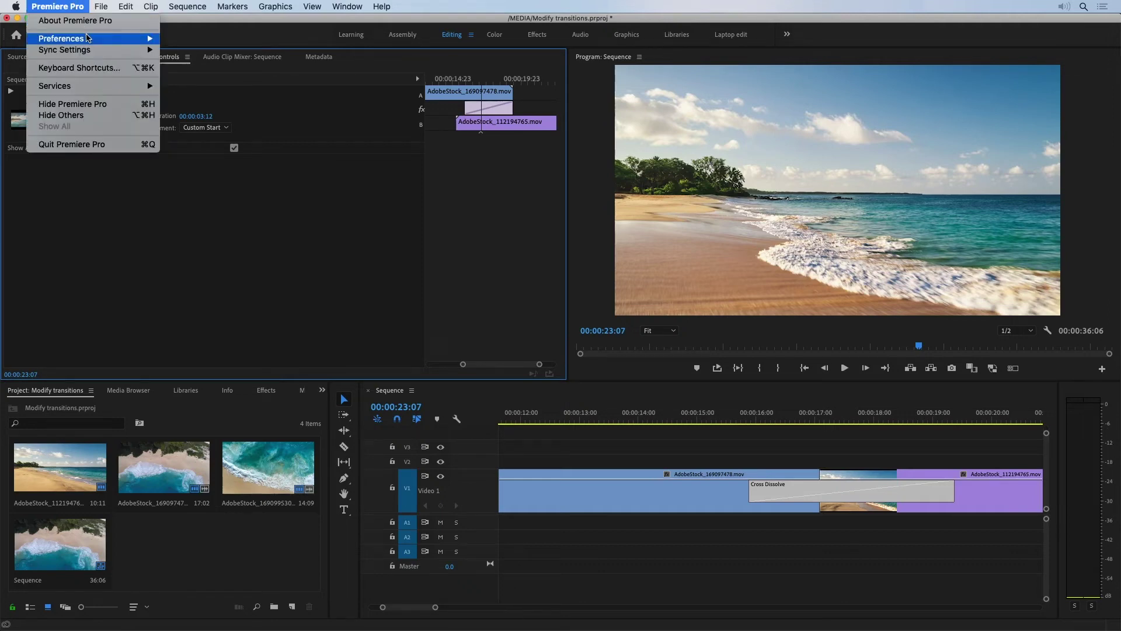
{"action": "mouse_move", "coordinate": [88, 39]}
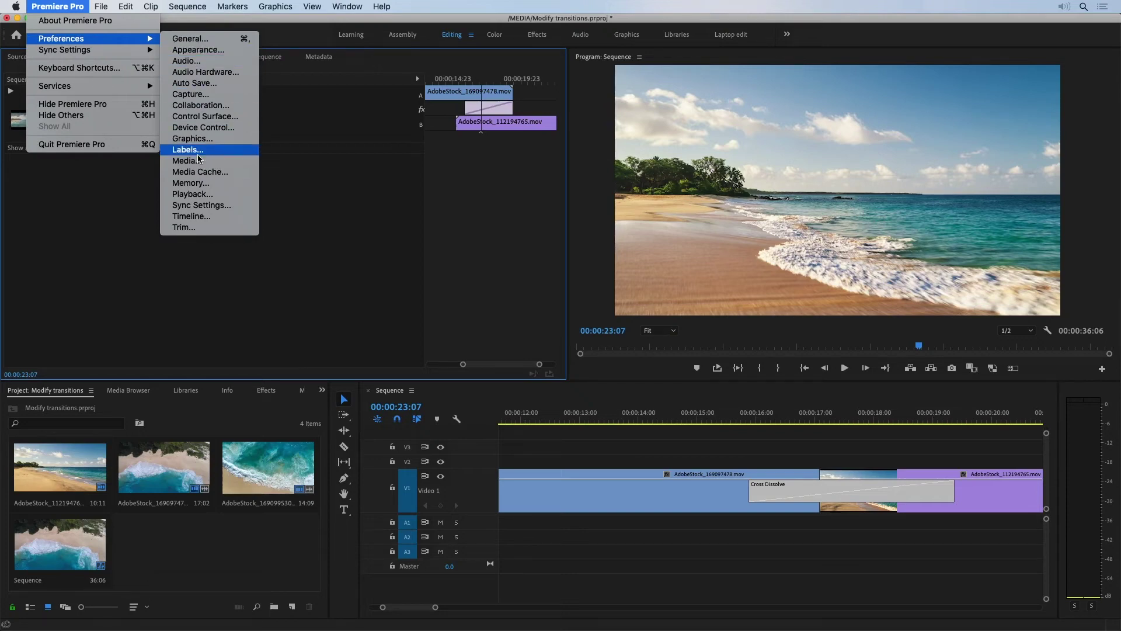
{"action": "left_click", "coordinate": [209, 216]}
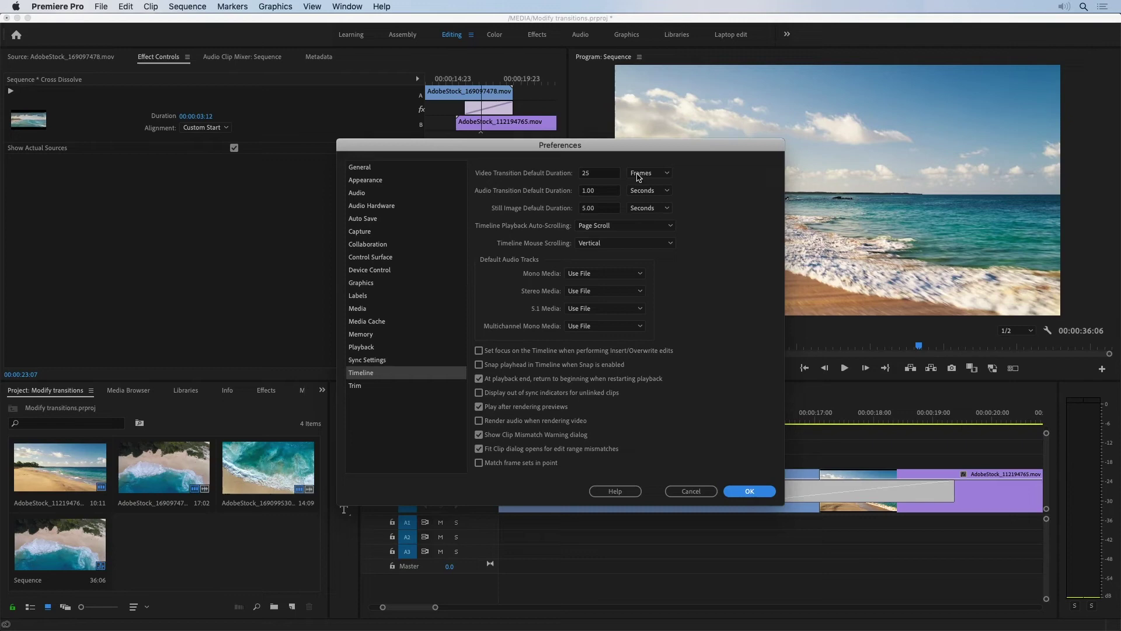
{"action": "left_click", "coordinate": [638, 177]}
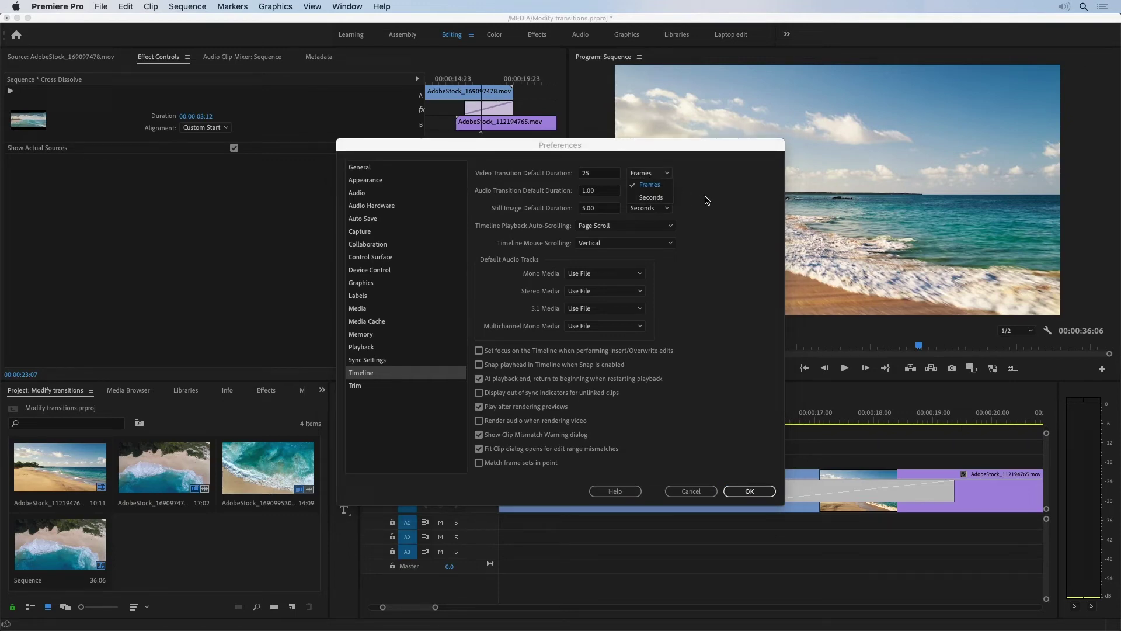
{"action": "left_click", "coordinate": [658, 200]}
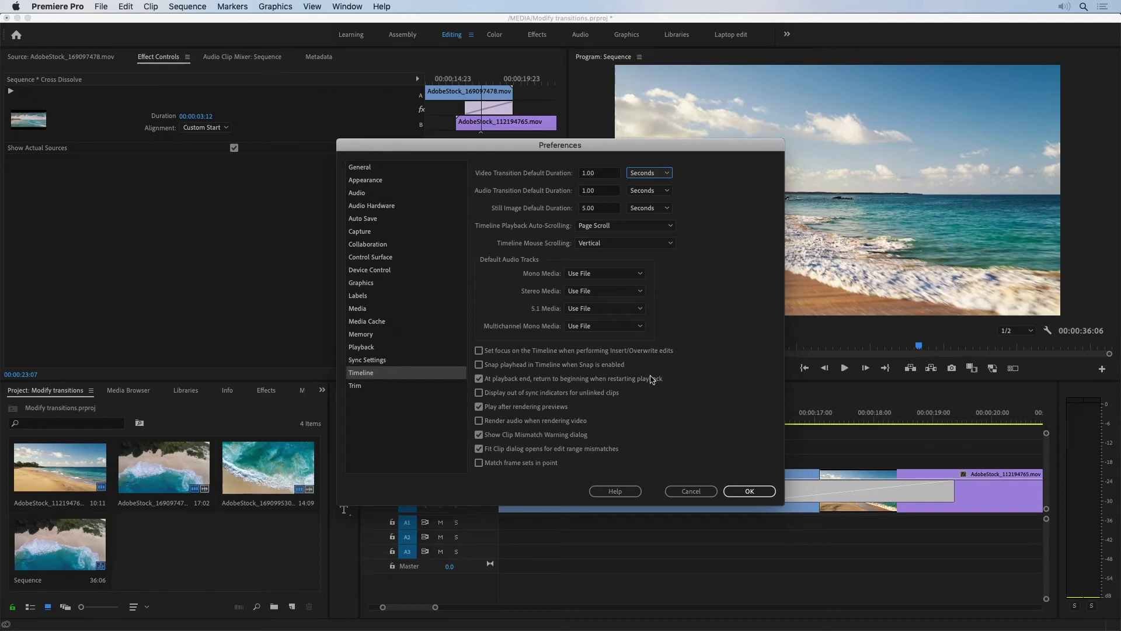
{"action": "left_click", "coordinate": [695, 493]}
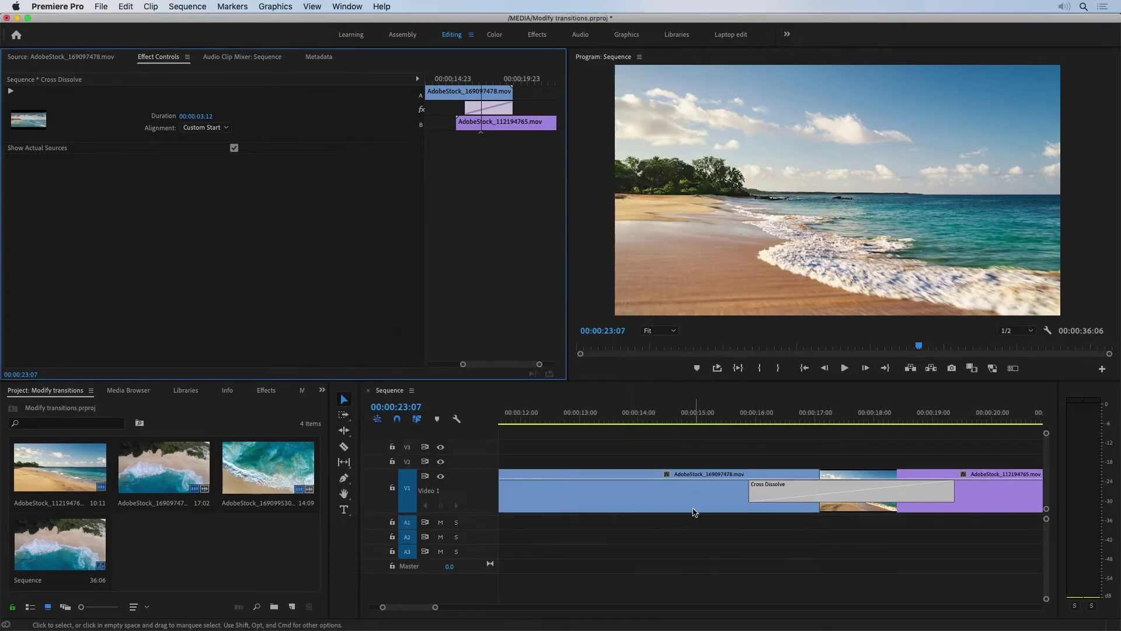
Scroll to the second Cross Dissolve and play it into the aerial surf clip, then stop
{"action": "left_click", "coordinate": [406, 610]}
{"action": "scroll", "coordinate": [407, 613], "scroll_direction": "right", "scroll_amount": 8}
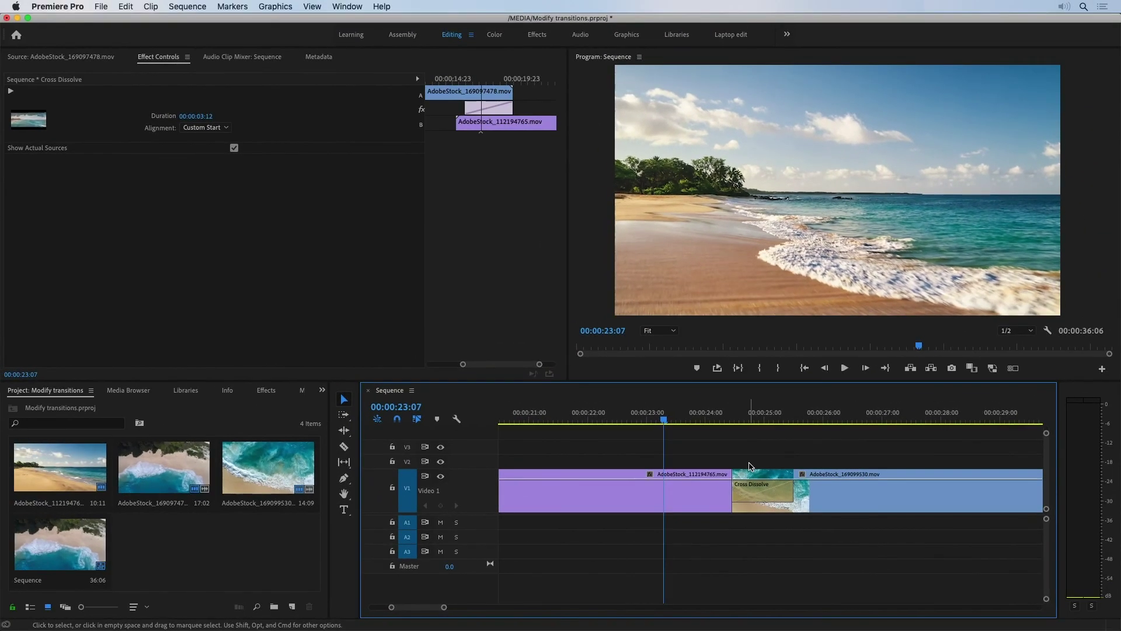
{"action": "left_click", "coordinate": [844, 368]}
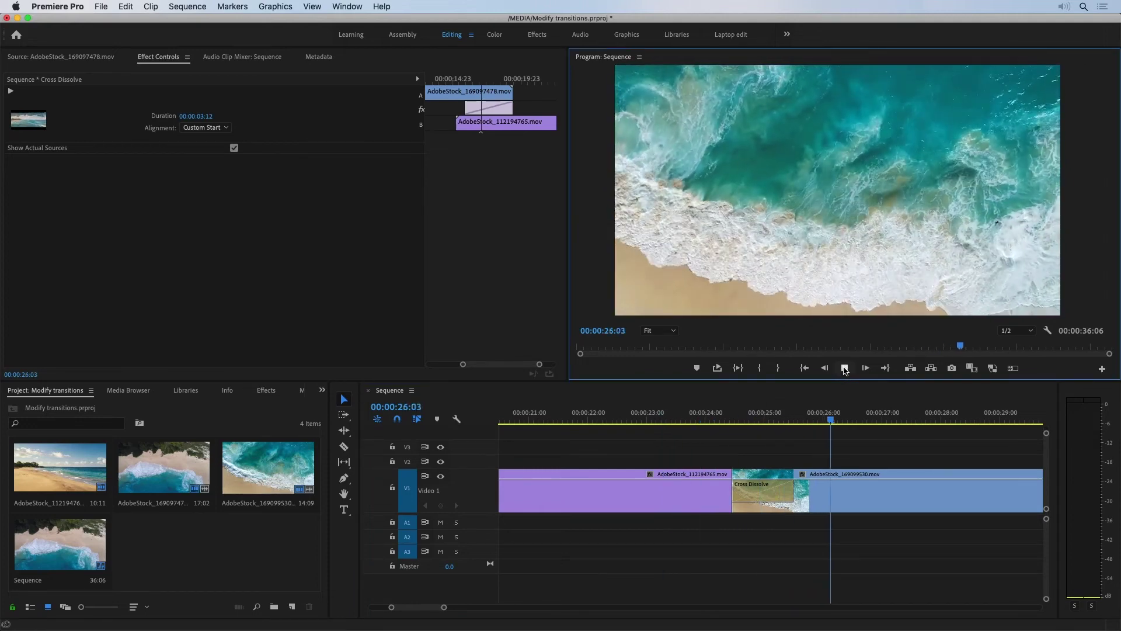
{"action": "left_click", "coordinate": [845, 368]}
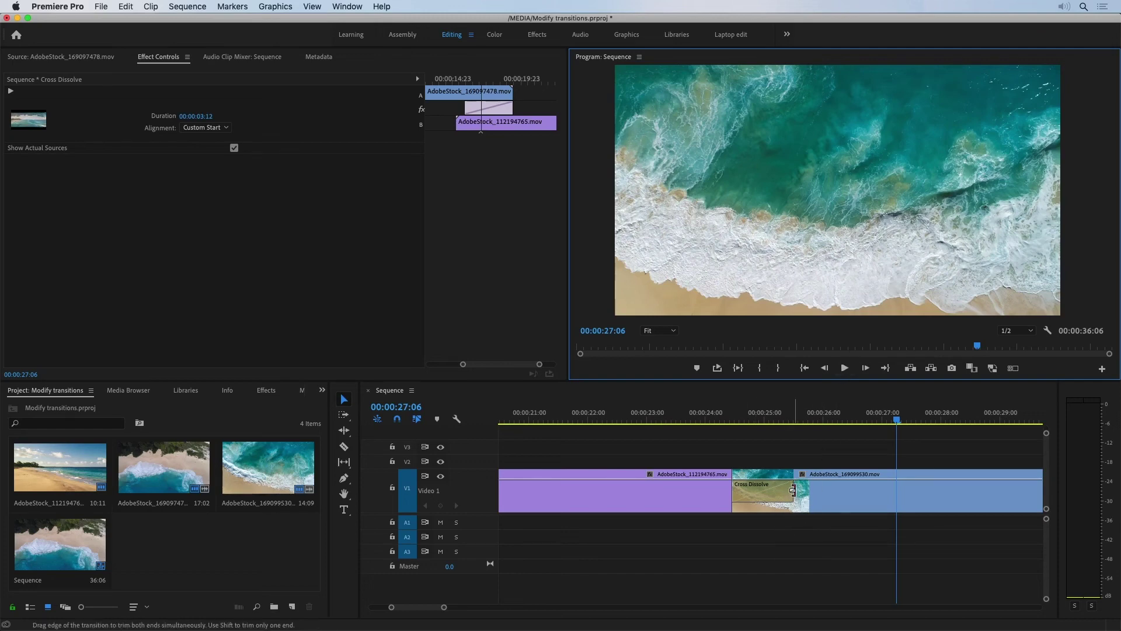
Trim the second Cross Dissolve's right edge to 00:00:00:17 and show the Effects panel
{"action": "left_click_drag", "start_coordinate": [792, 490], "coordinate": [746, 527]}
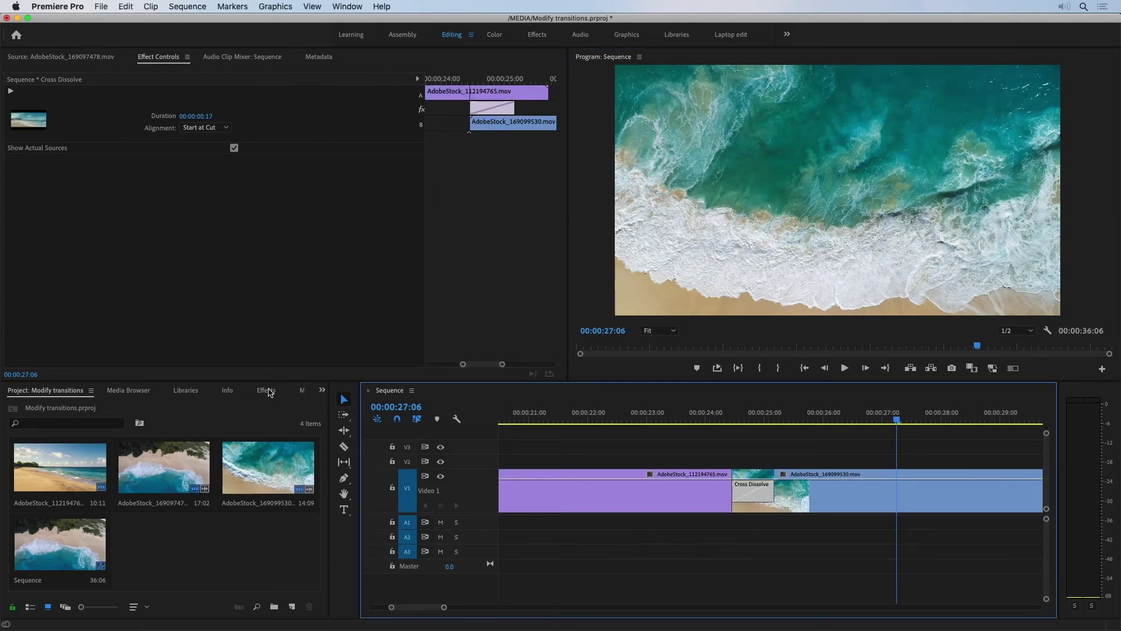
{"action": "left_click", "coordinate": [267, 391]}
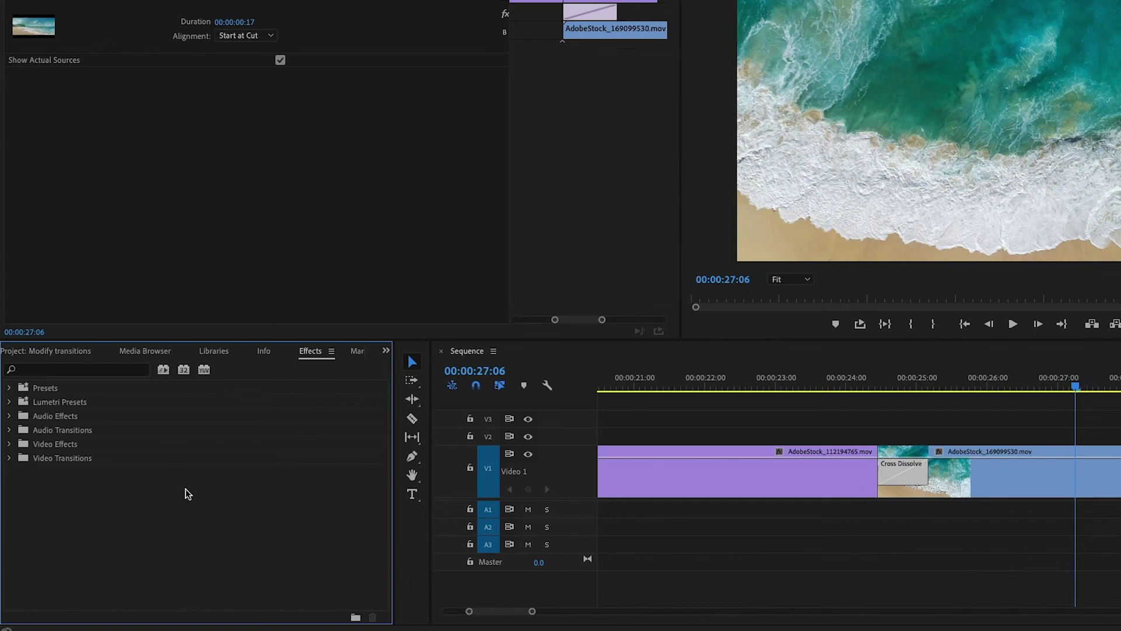
Drag Wipe from Video Transitions > Wipe onto the second Cross Dissolve to replace it
{"action": "left_click", "coordinate": [9, 459]}
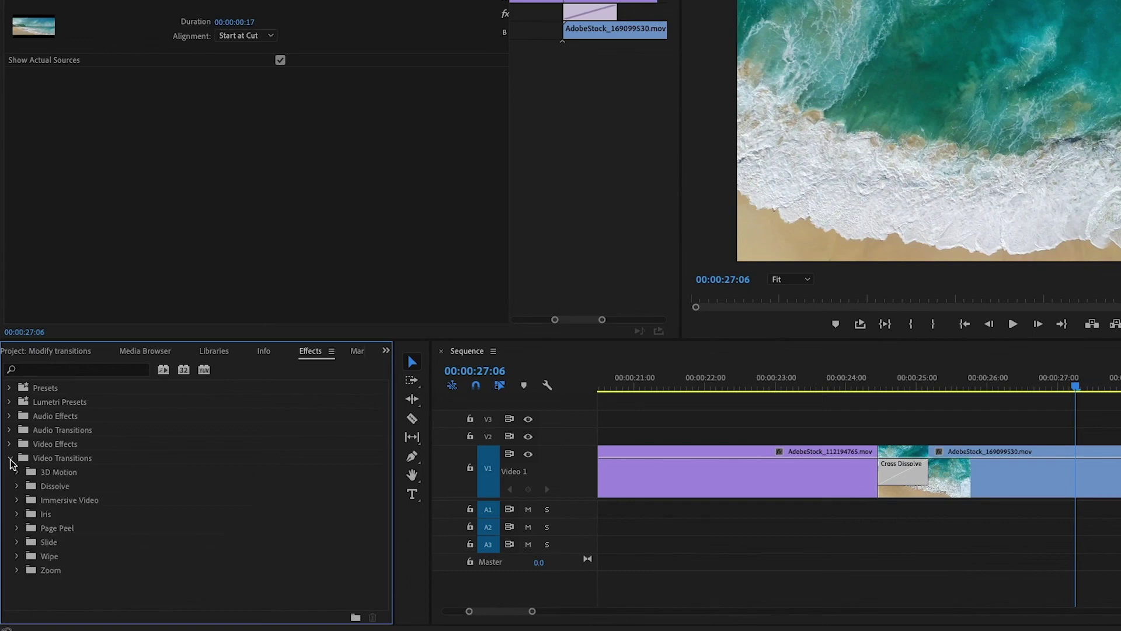
{"action": "left_click", "coordinate": [17, 557]}
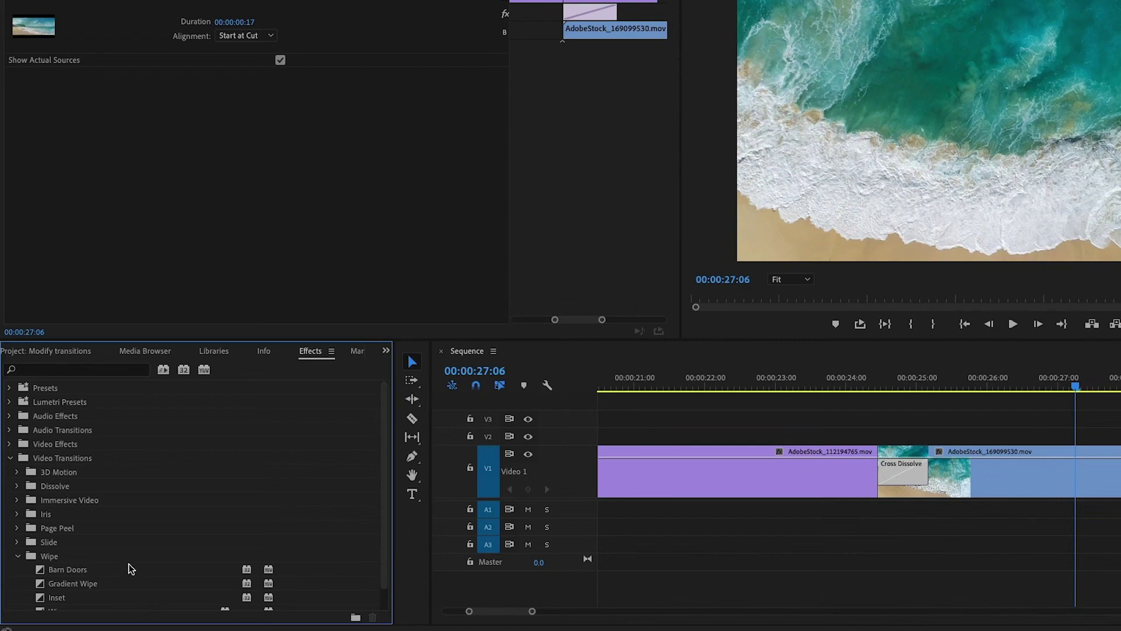
{"action": "scroll", "coordinate": [149, 571], "scroll_direction": "down", "scroll_amount": 1}
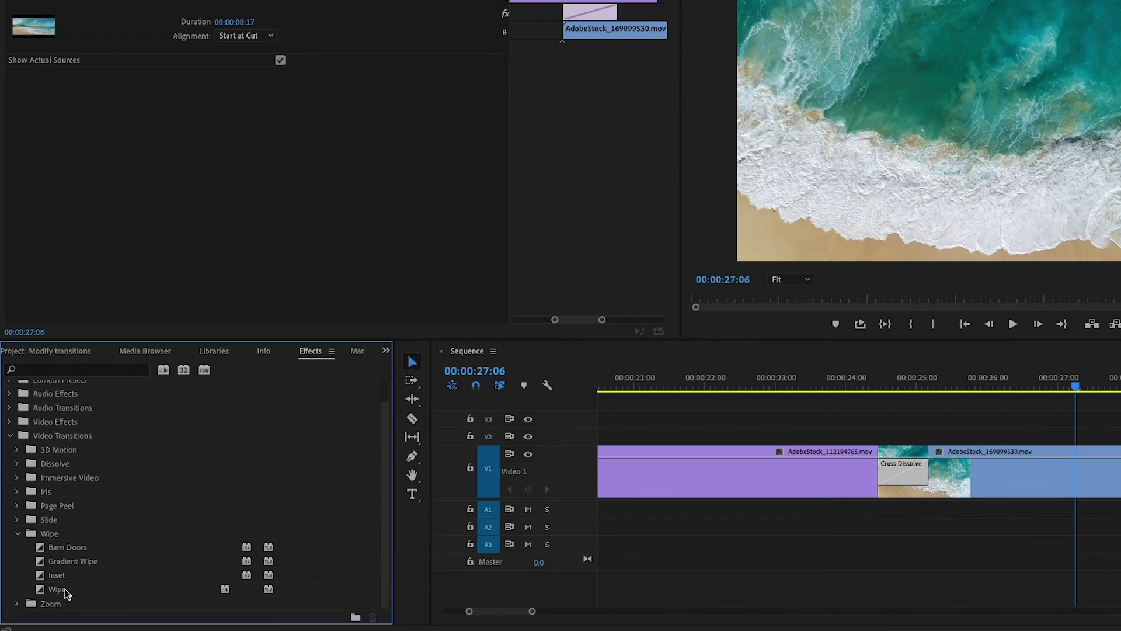
{"action": "left_click_drag", "start_coordinate": [40, 591], "coordinate": [907, 479]}
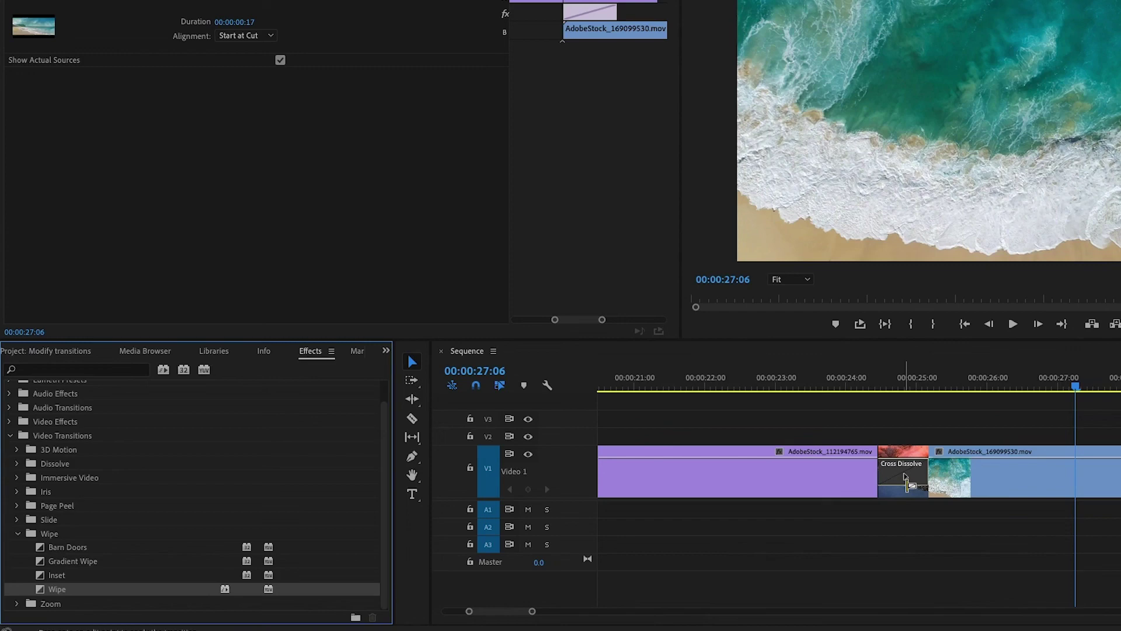
{"action": "left_click_drag", "start_coordinate": [907, 479], "coordinate": [908, 480]}
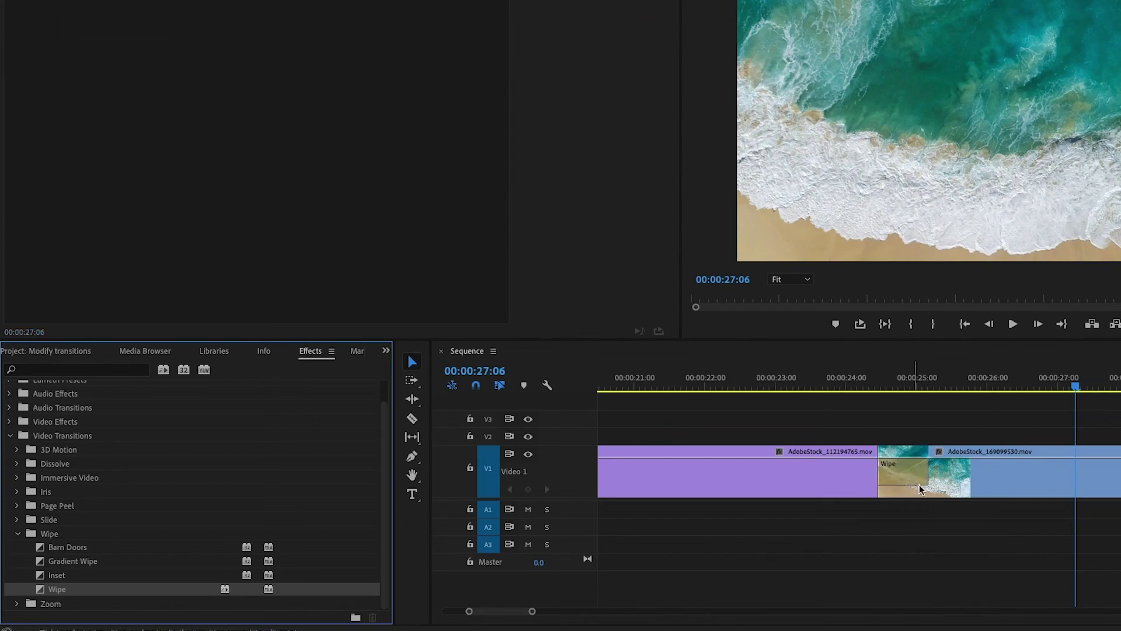